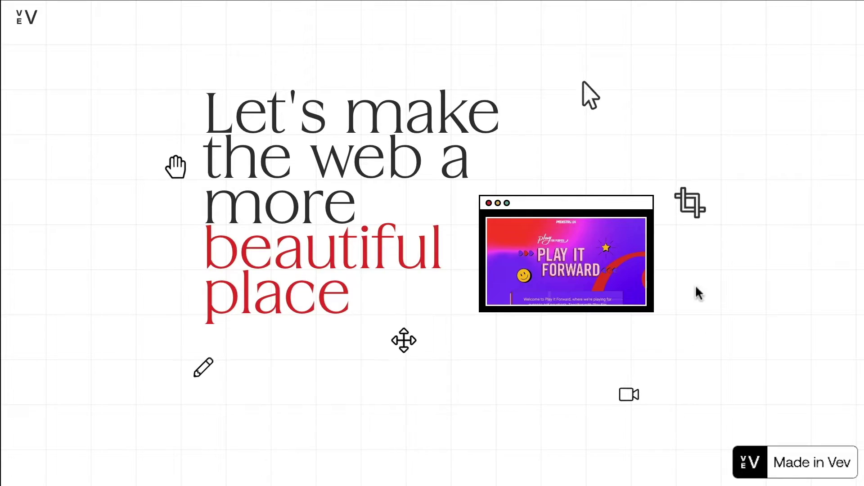
Scroll to the team cards, play the Find Out More video, then close it.
scroll(699, 290, down, 5)
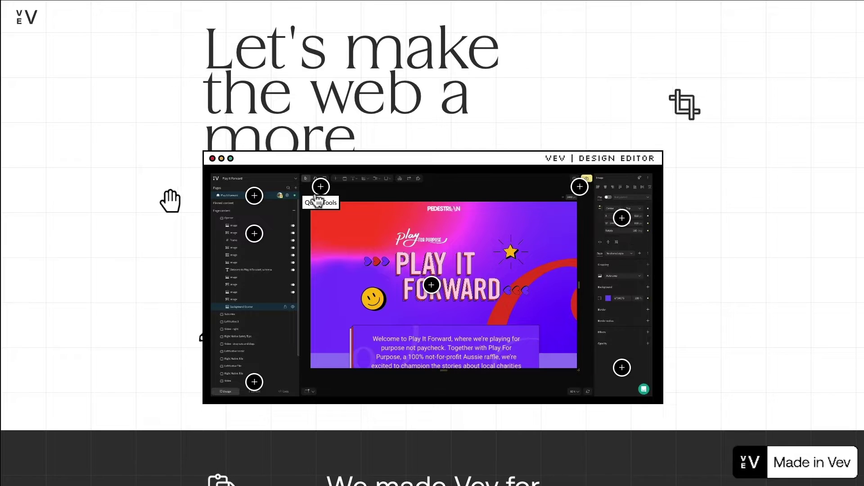
scroll(185, 246, down, 10)
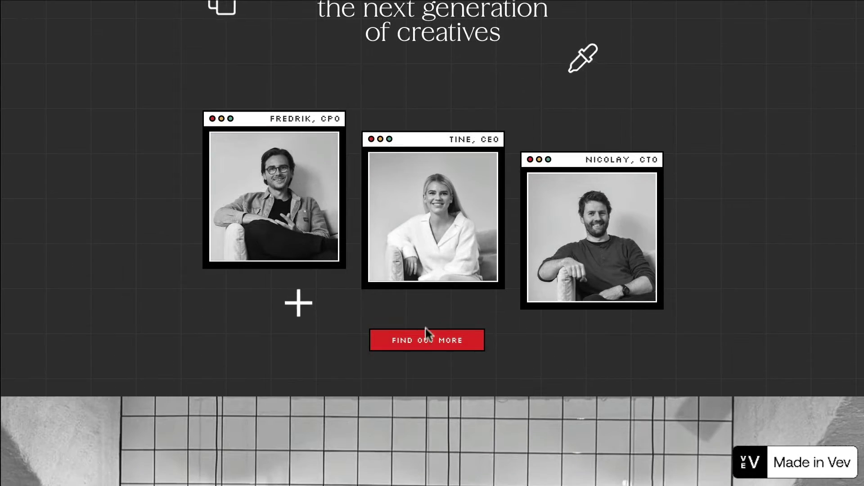
click(425, 343)
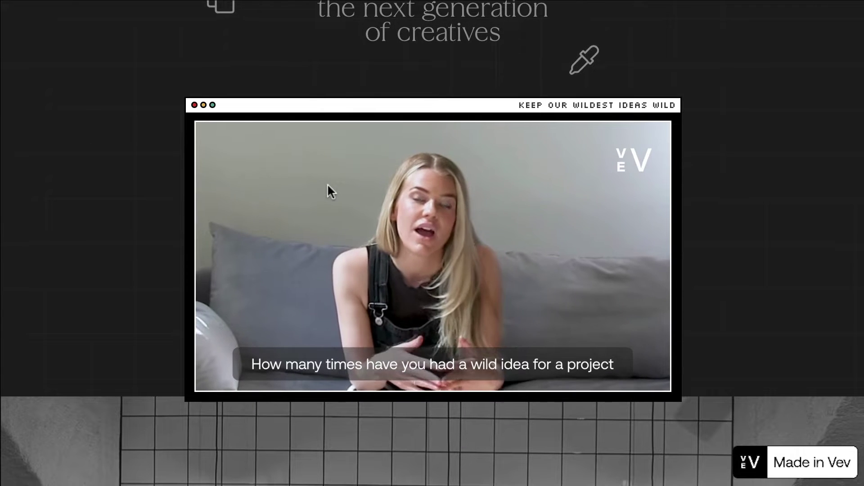
click(194, 107)
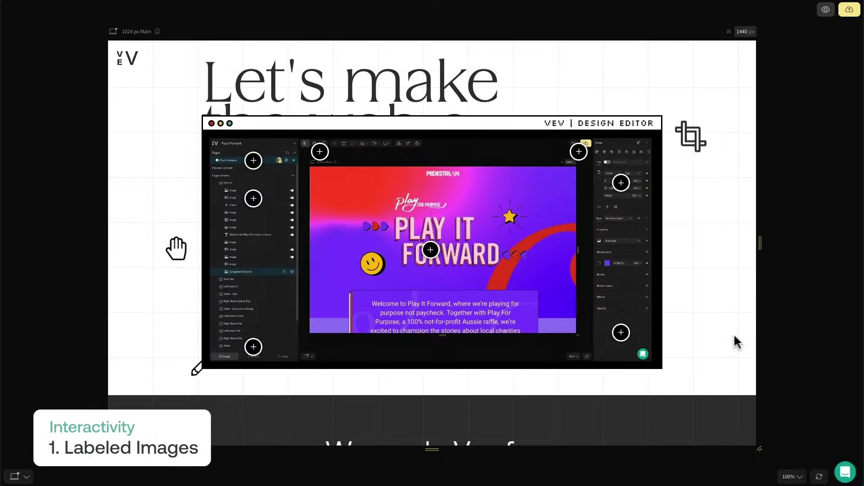
Exit preview mode to edit the Labelled Image section again.
mouse_move(258, 206)
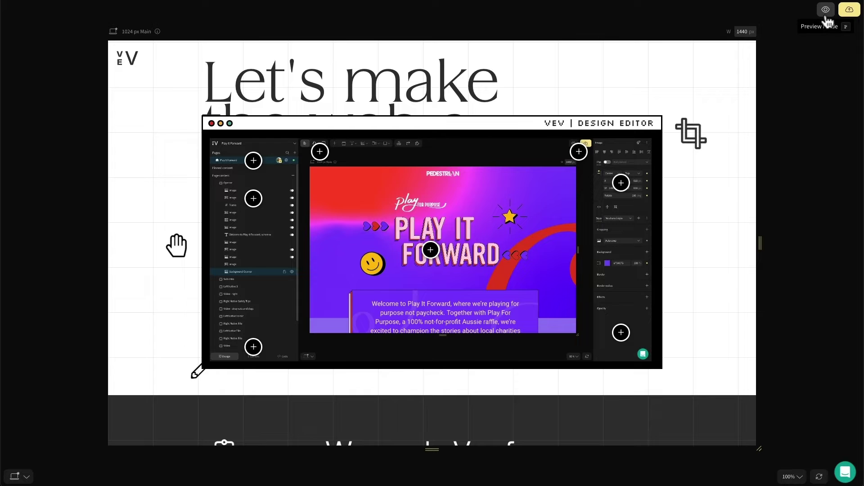
click(826, 17)
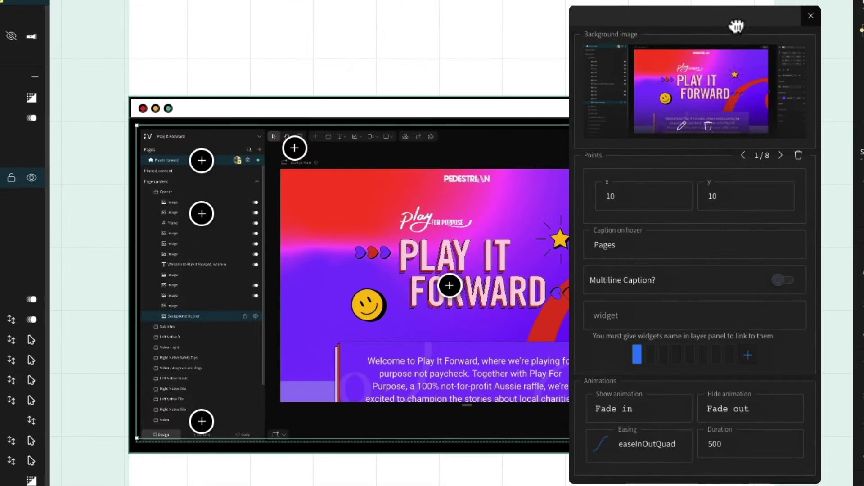
mouse_move(725, 54)
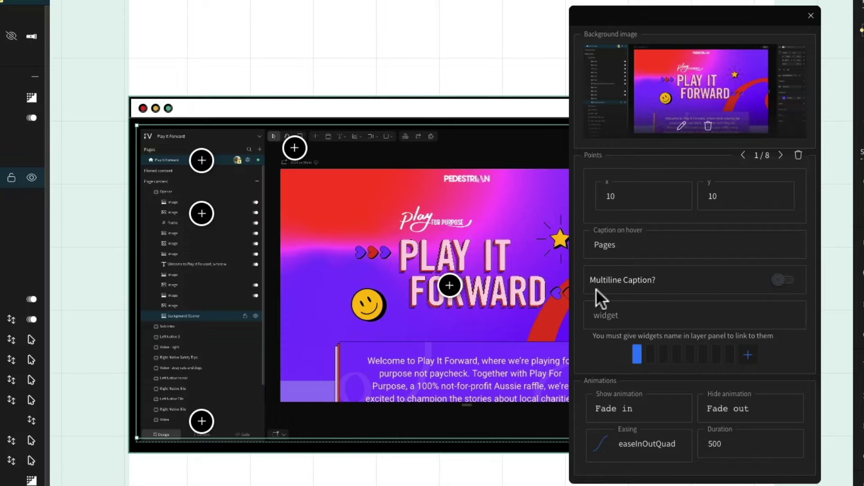
click(785, 282)
click(785, 281)
click(634, 315)
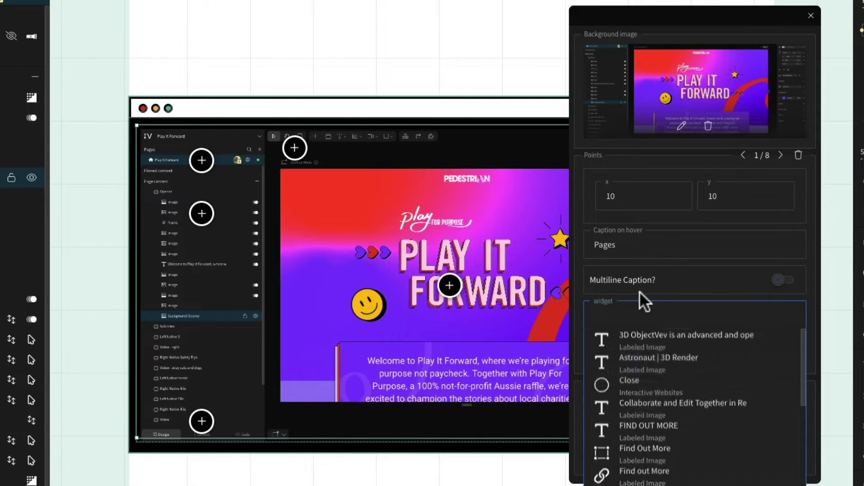
click(643, 298)
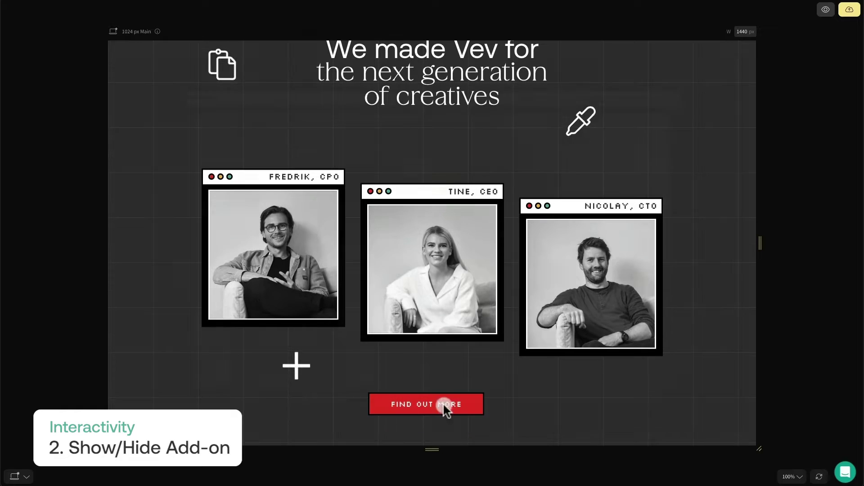
Open and close the Find Out More video popup in preview, then exit preview.
click(448, 404)
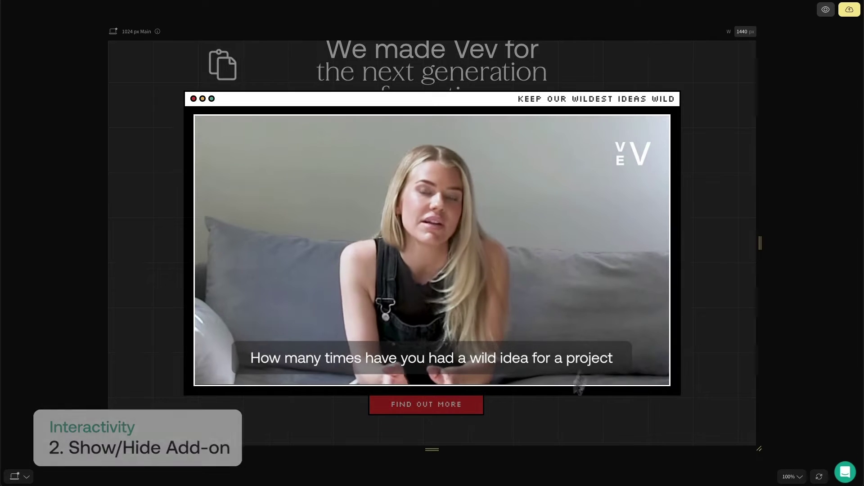
click(194, 99)
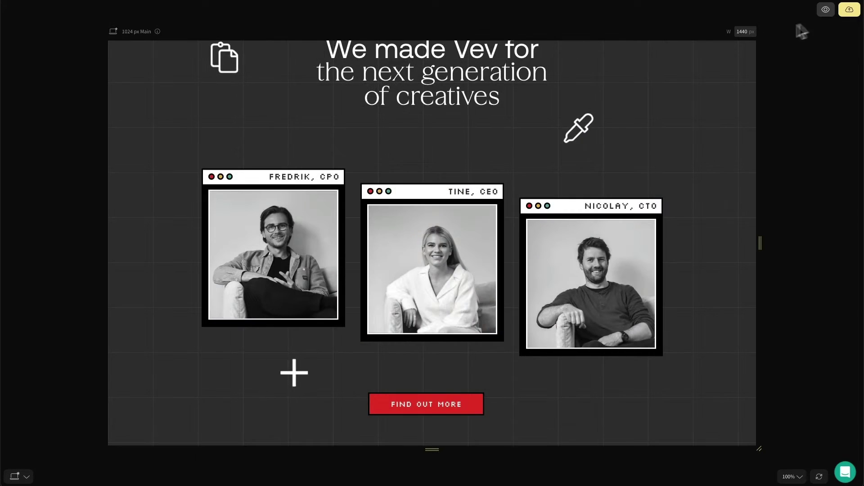
click(825, 10)
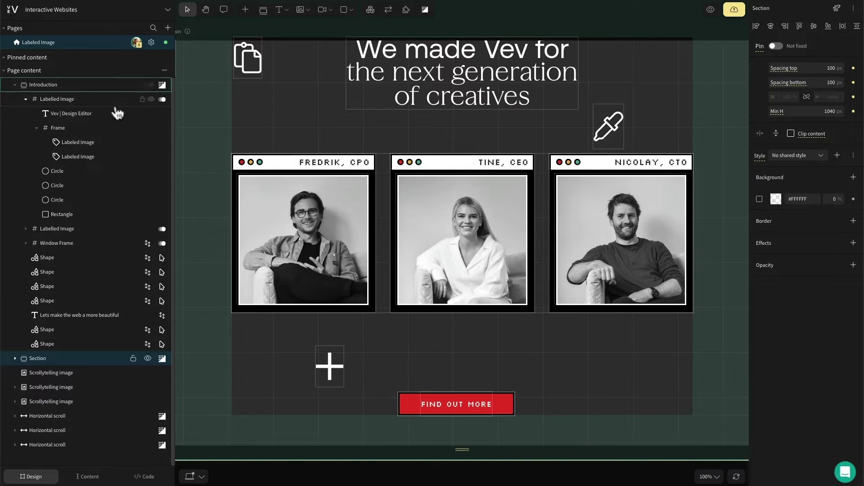
Unhide the Overlay frame and review its Show/Hide add-on triggers.
click(148, 72)
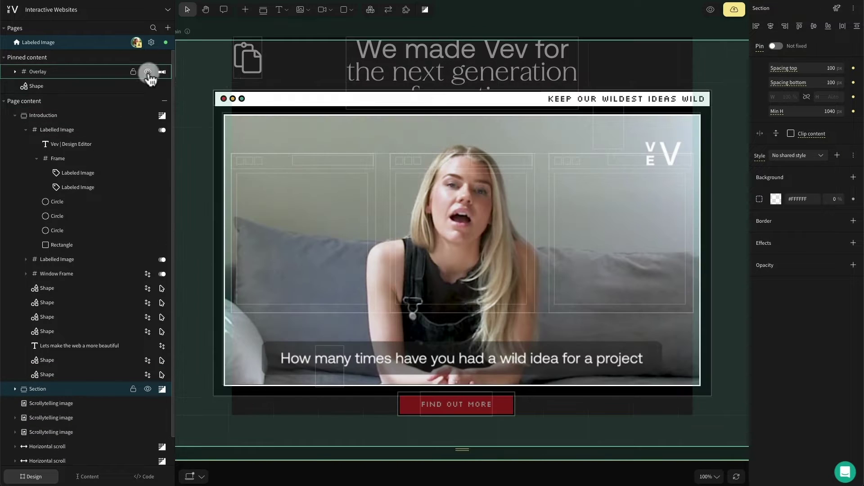
click(321, 112)
click(162, 72)
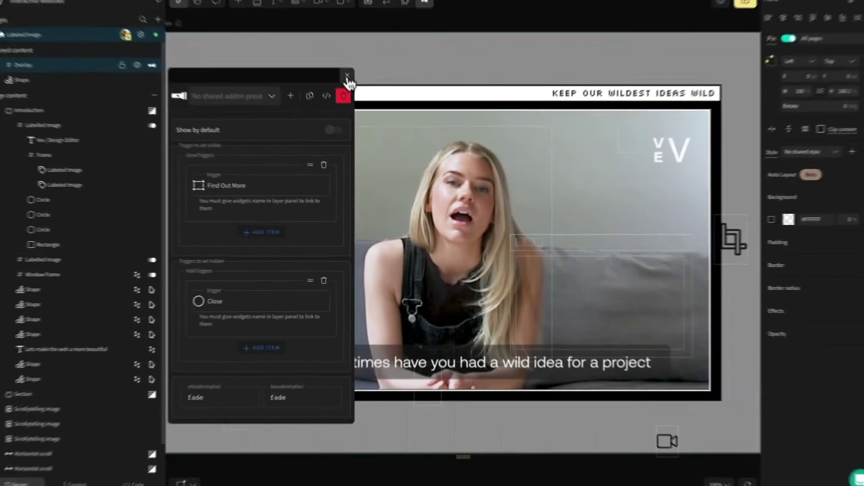
click(318, 13)
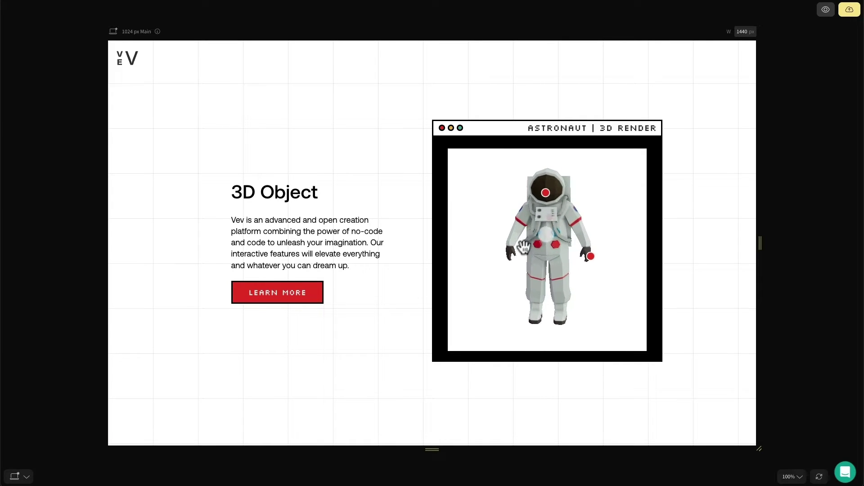
Try the Helmet, Gloves and Backpack hotspots, then open the 3D astronaut's model settings.
click(545, 193)
click(586, 253)
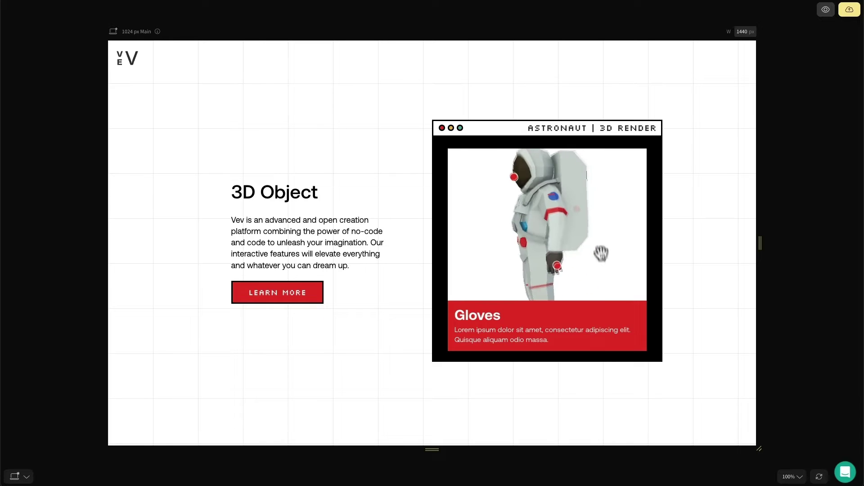
click(573, 223)
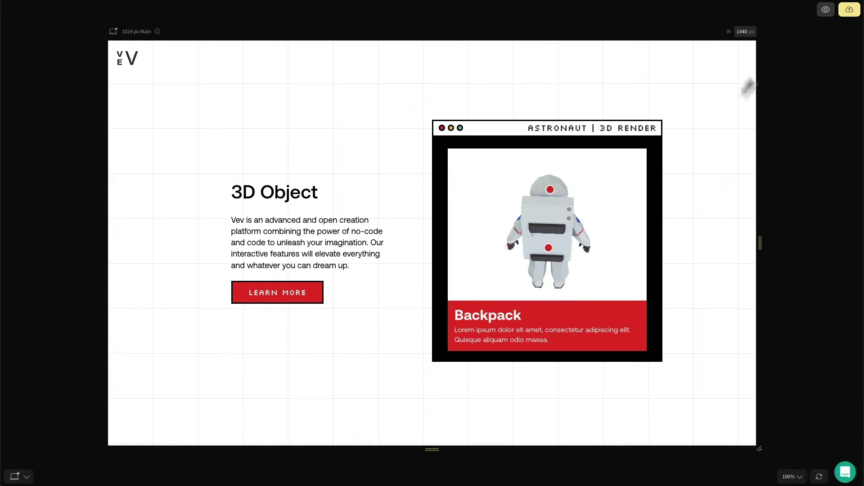
click(825, 10)
double_click(601, 212)
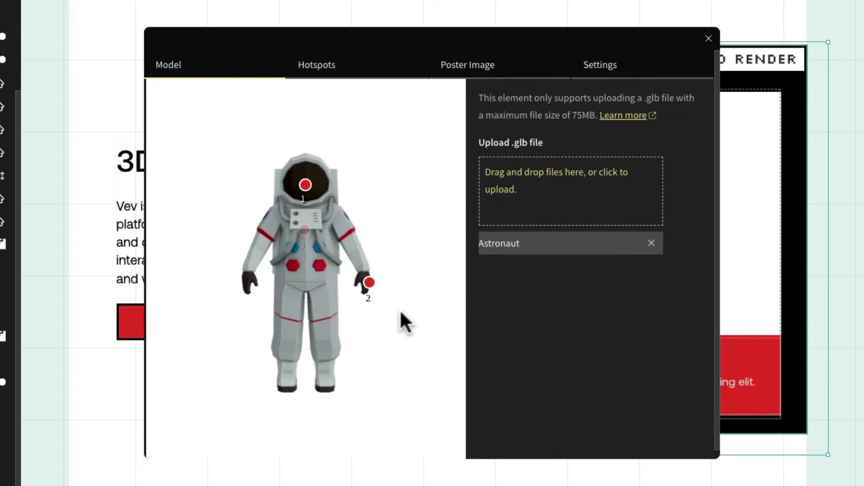
Orbit the astronaut model and add a fourth hotspot on its left glove.
drag(390, 316, 430, 320)
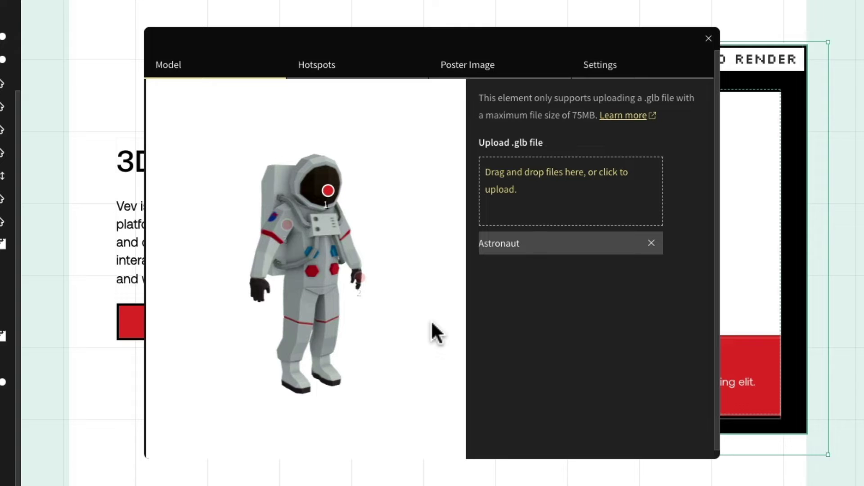
click(324, 69)
drag(286, 343, 191, 370)
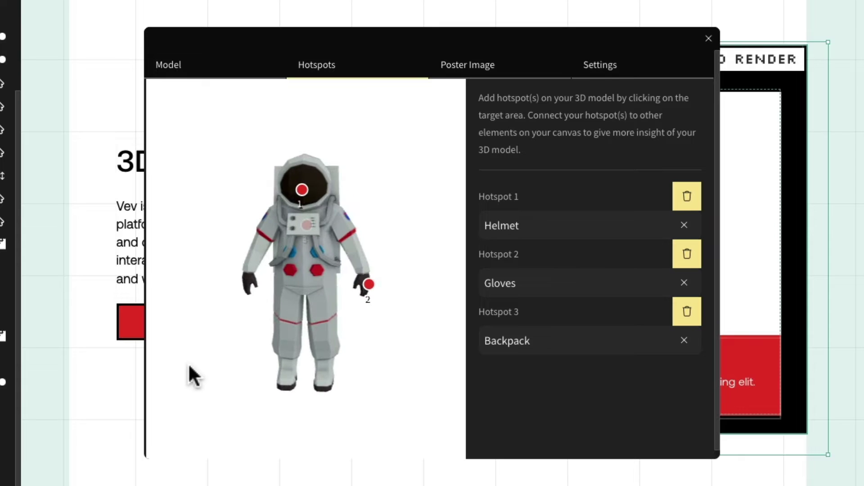
click(247, 284)
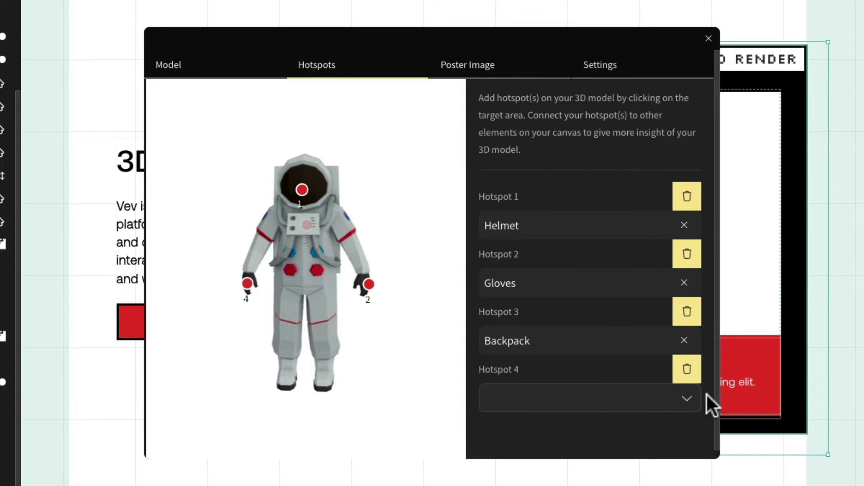
click(686, 395)
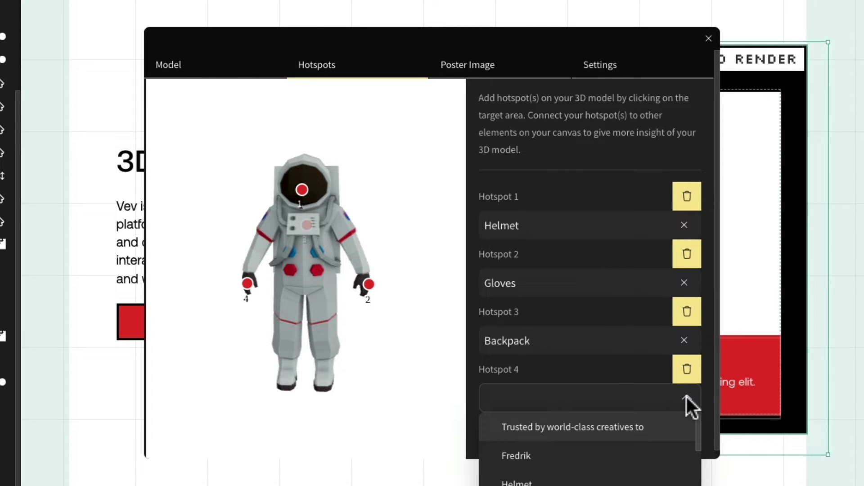
click(686, 395)
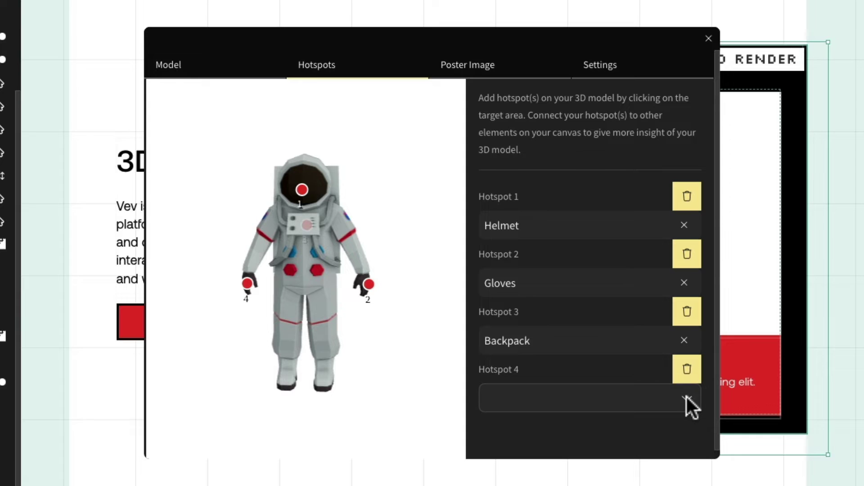
Review the poster image and display settings, and bring up the hotspot colour choices.
click(525, 79)
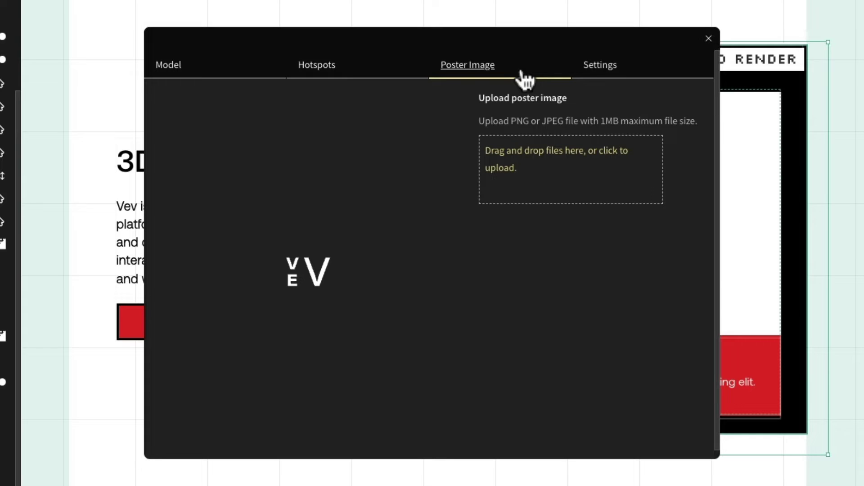
click(659, 79)
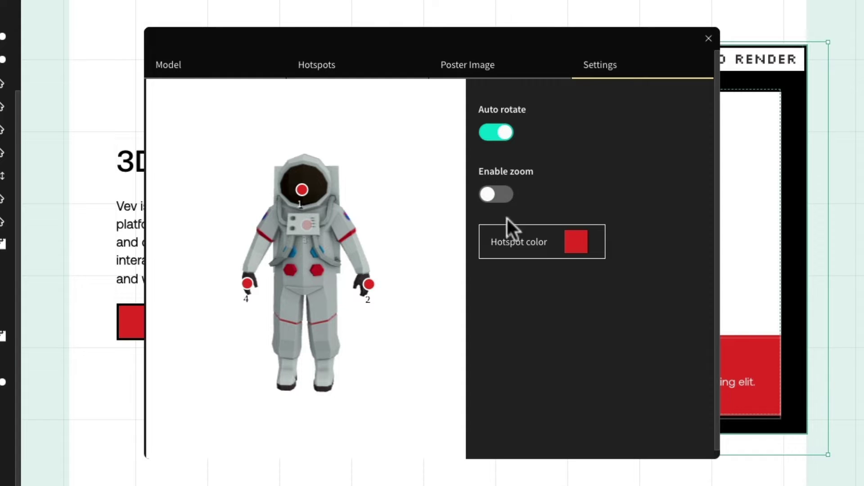
click(533, 244)
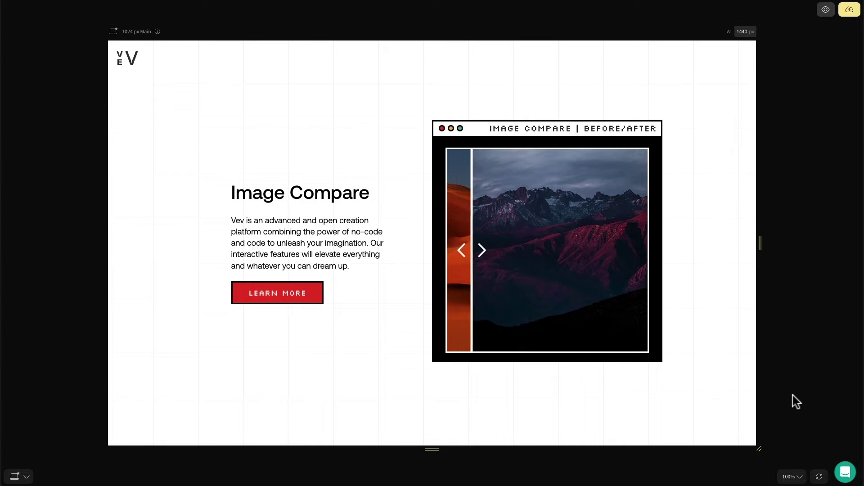
Slide the before/after divider to reveal the mountains, then select Image Compare in the editor.
drag(510, 261, 555, 264)
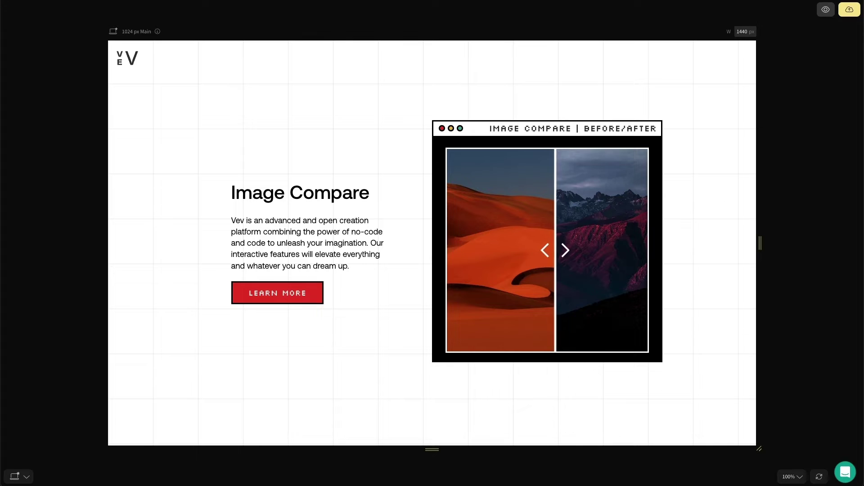
click(826, 10)
click(628, 208)
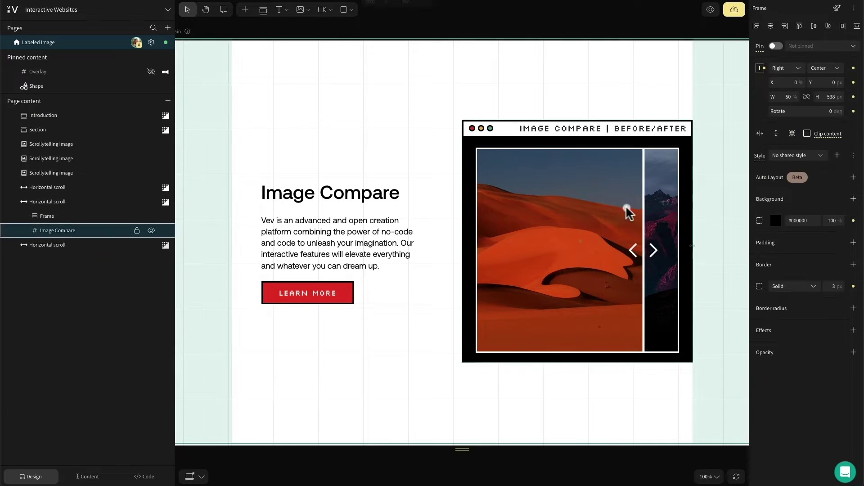
Review the Image Compare settings and its Left Image and Right Image backgrounds.
double_click(626, 207)
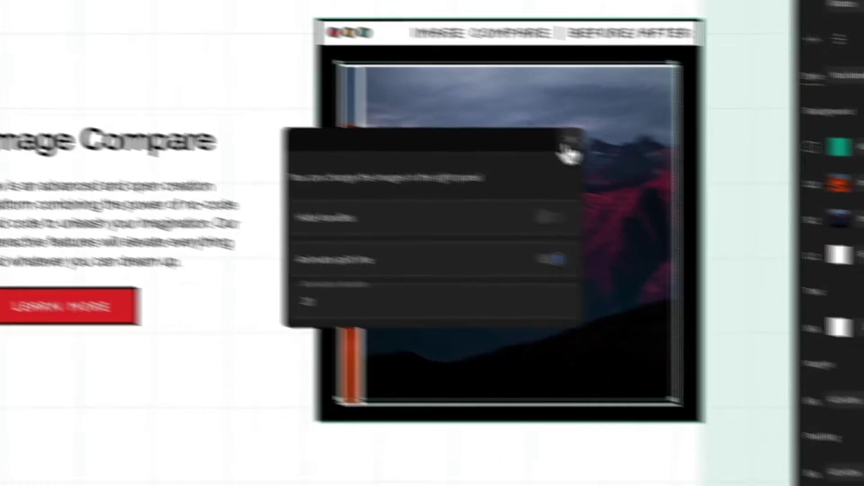
click(637, 152)
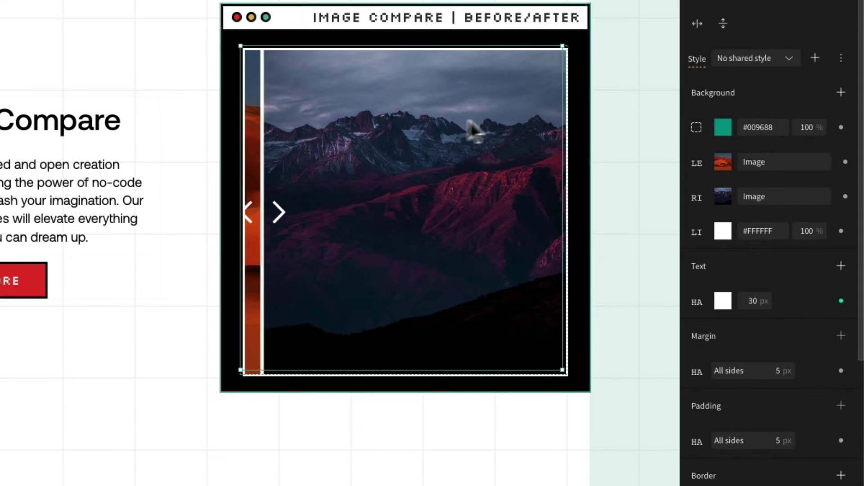
click(701, 163)
click(701, 194)
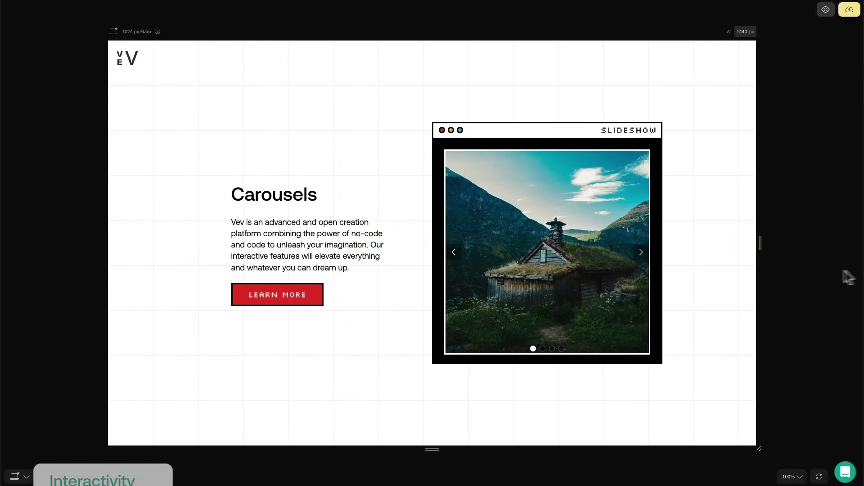
Advance the slideshow through misty mountains, snowy trees and the Milky Way.
click(641, 255)
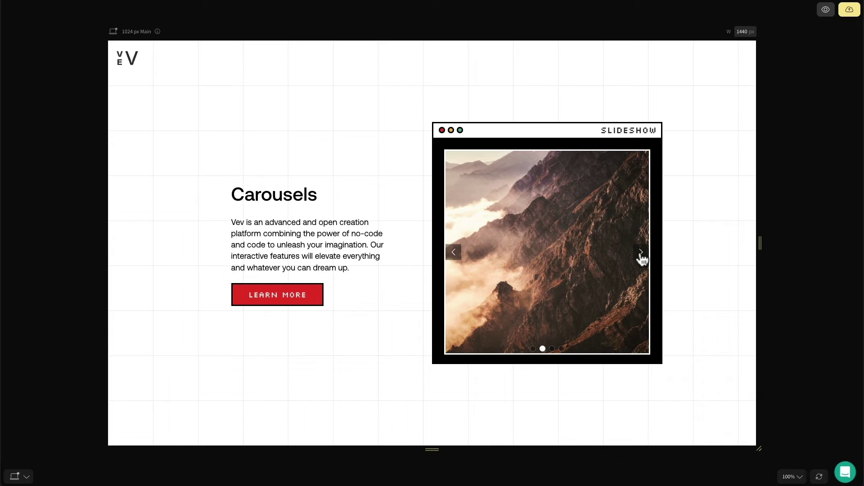
click(641, 253)
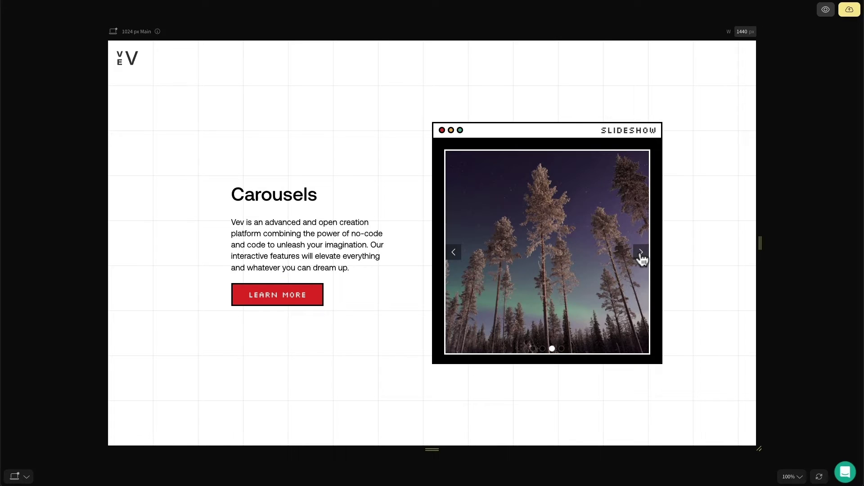
click(641, 253)
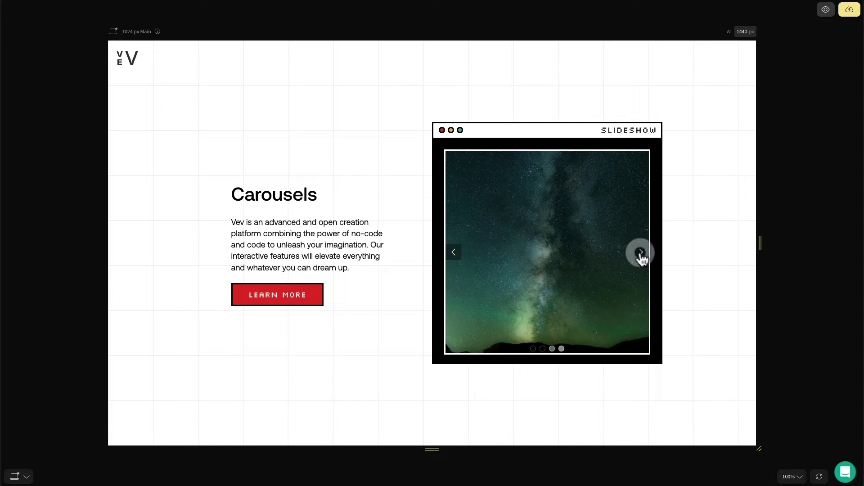
Jump through all four slides with the indicator dots, from cabin to Milky Way.
click(531, 349)
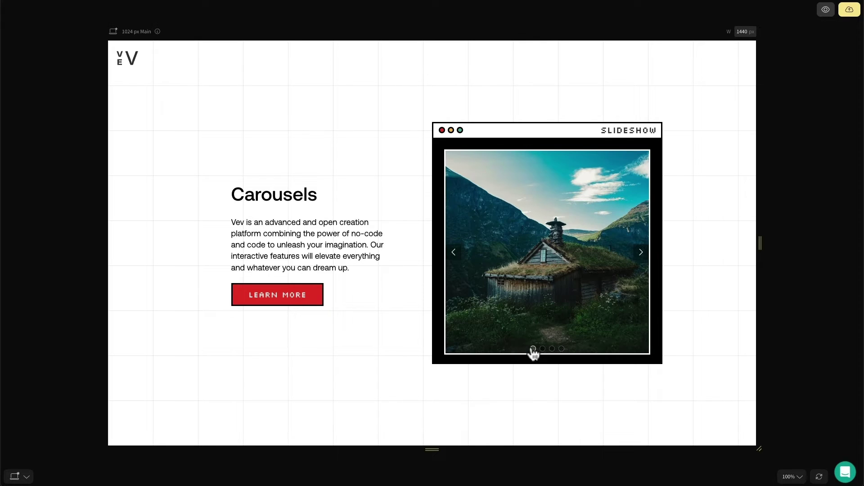
click(543, 349)
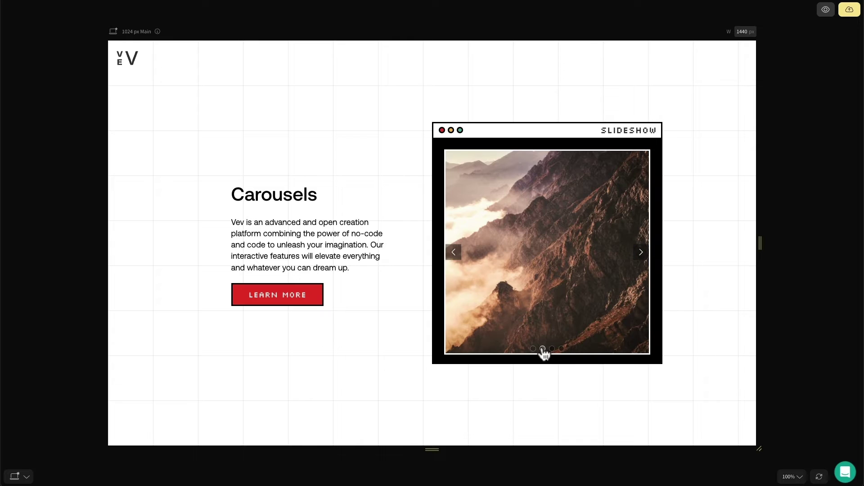
click(552, 350)
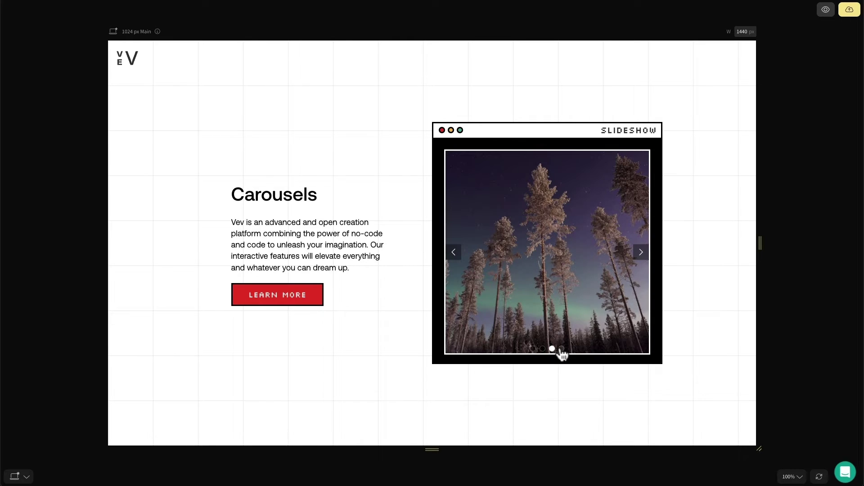
click(562, 350)
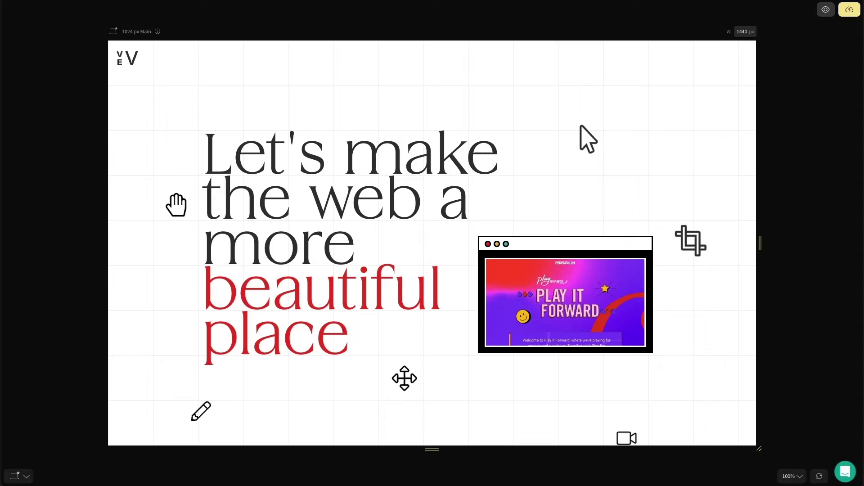
Scroll the previewed page down and back up to the hero section.
scroll(707, 425, down, 5)
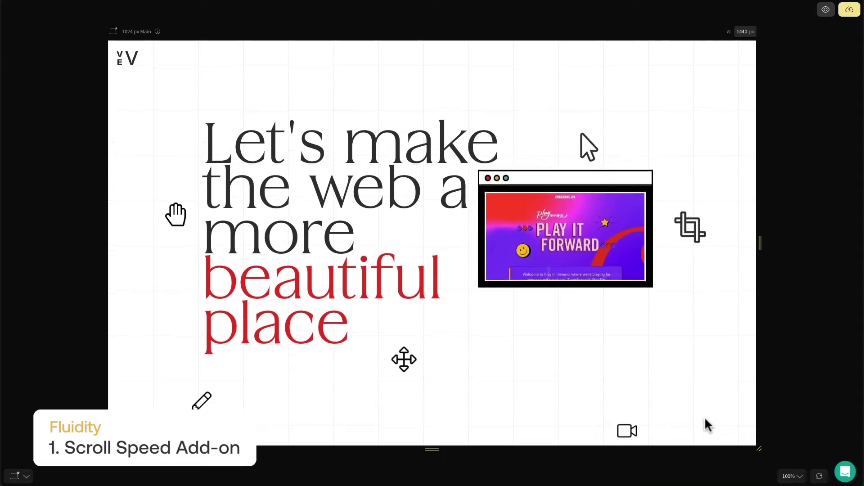
scroll(708, 425, down, 5)
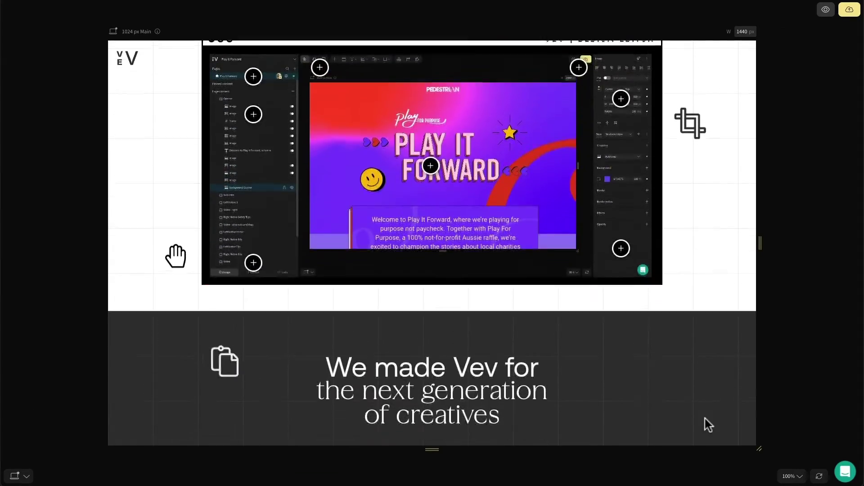
scroll(708, 425, up, 5)
scroll(708, 425, up, 3)
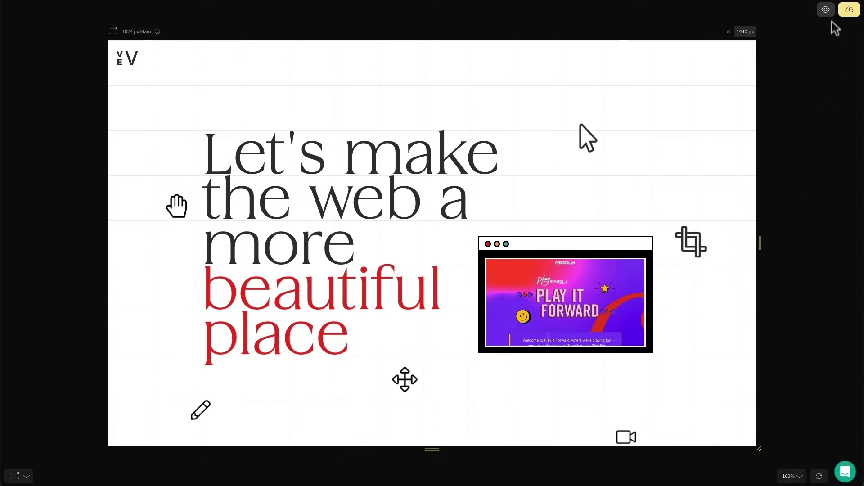
Confirm the arrow shape's scroll speed is -10%, then preview the parallax.
click(826, 9)
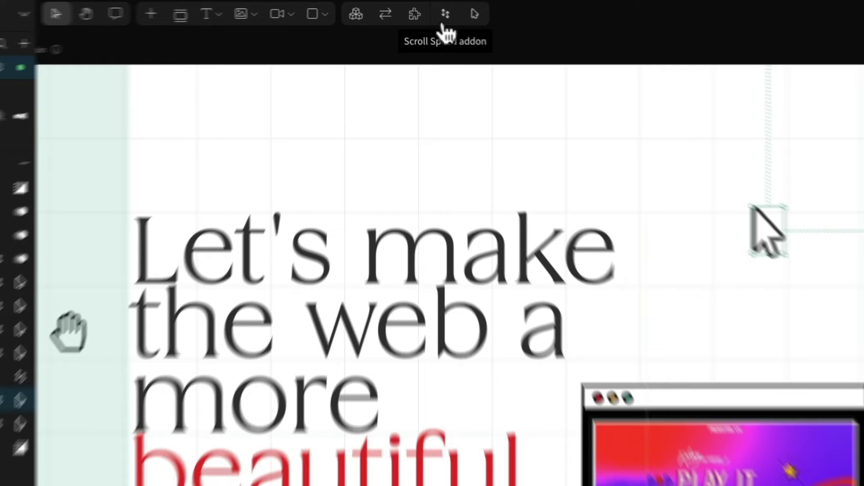
click(424, 10)
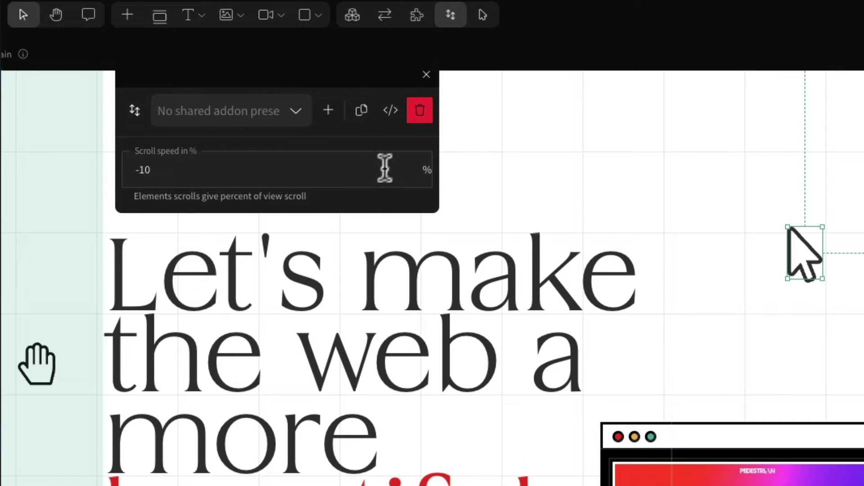
click(427, 75)
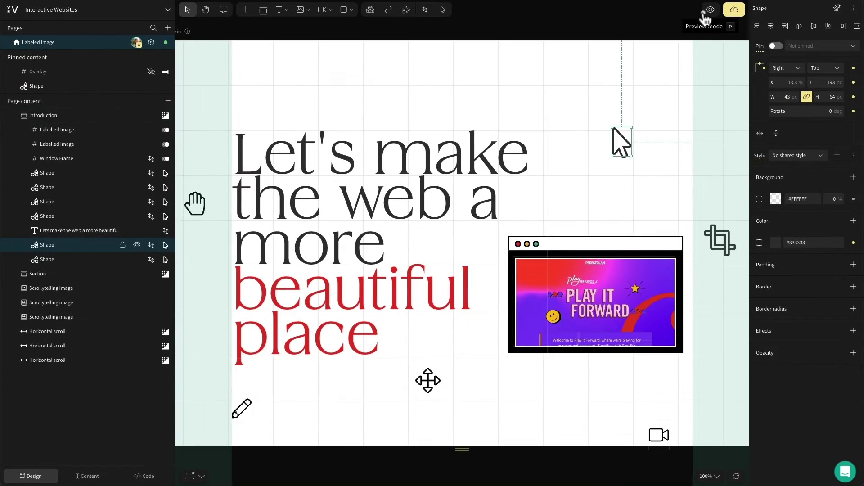
click(706, 17)
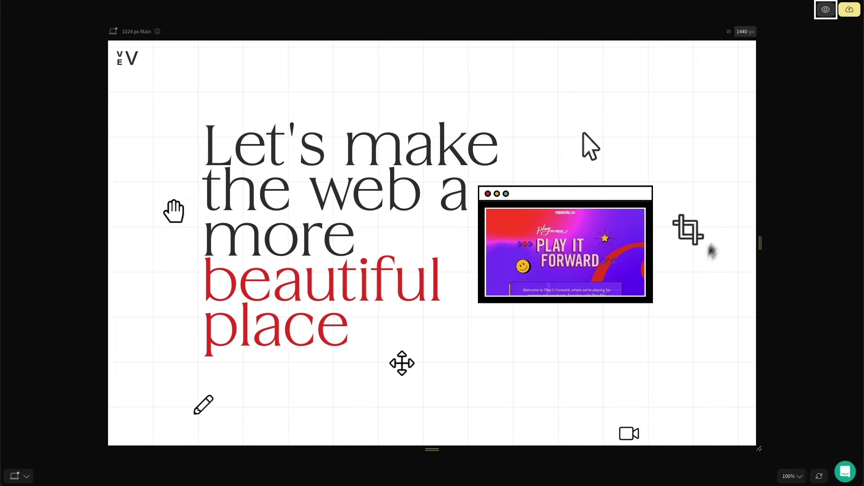
Check the arrow's Mouse Move Parallax: movement factor 1 with Move against cursor enabled.
click(826, 9)
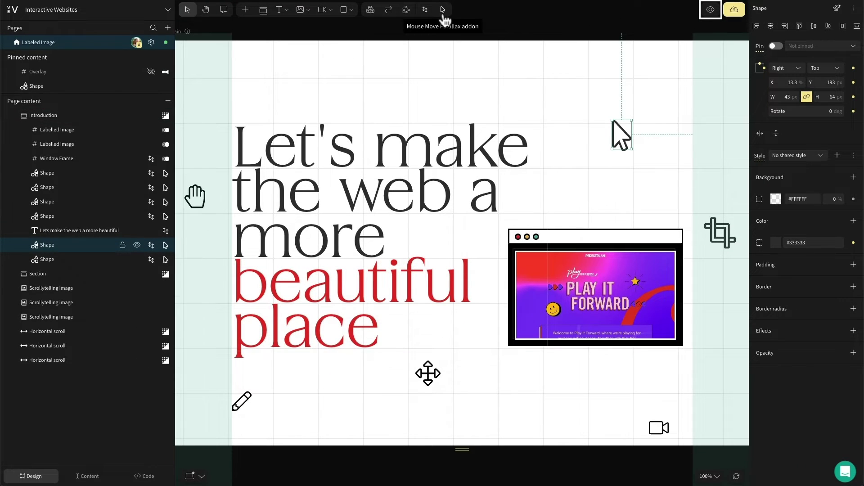
click(443, 13)
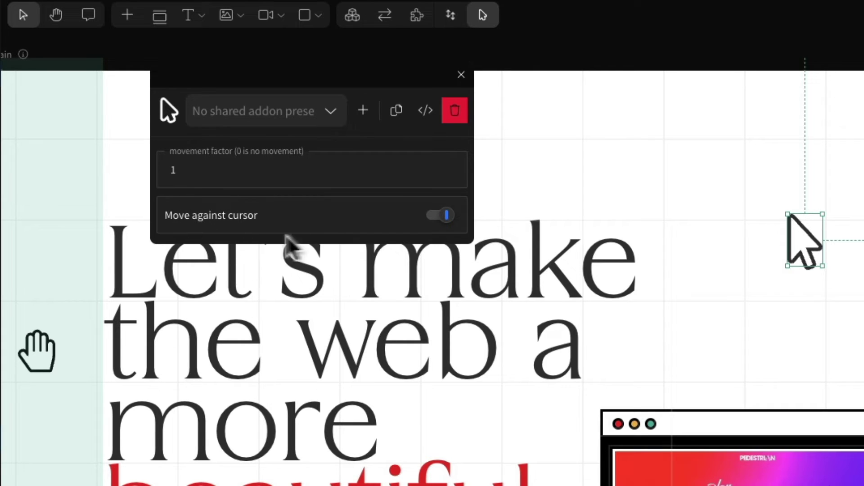
click(461, 75)
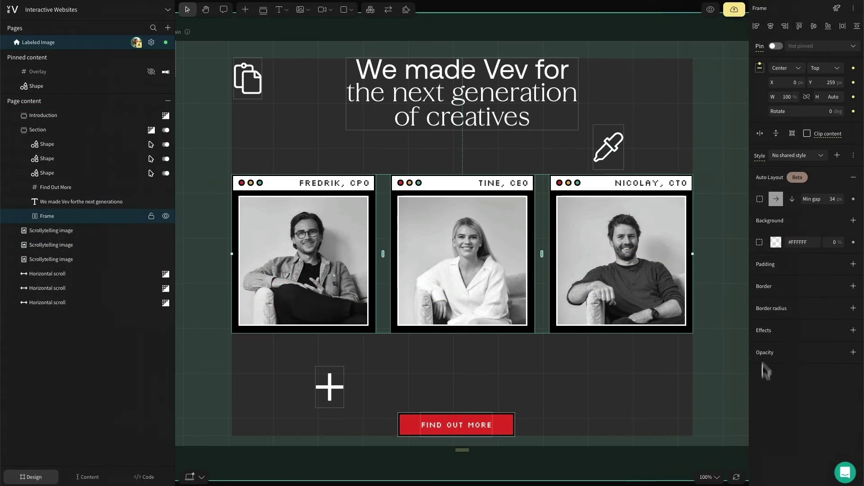
Preview the team cards, then attach an Animation add-on to their frame.
click(710, 10)
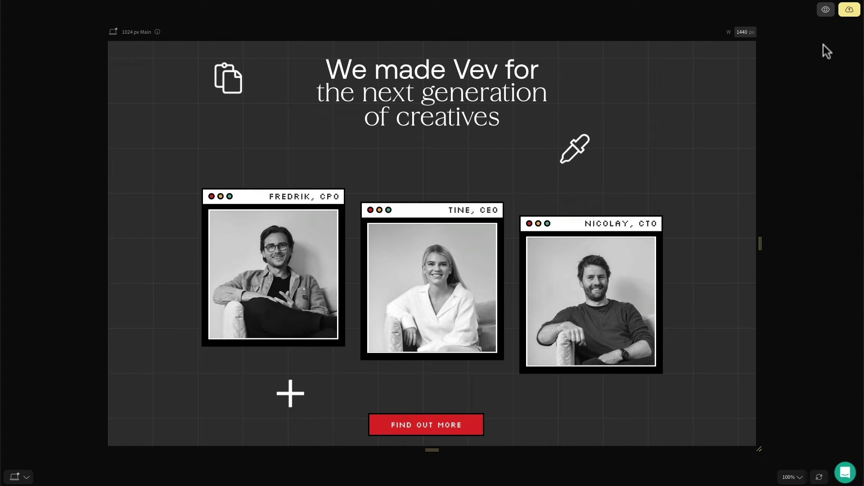
click(825, 13)
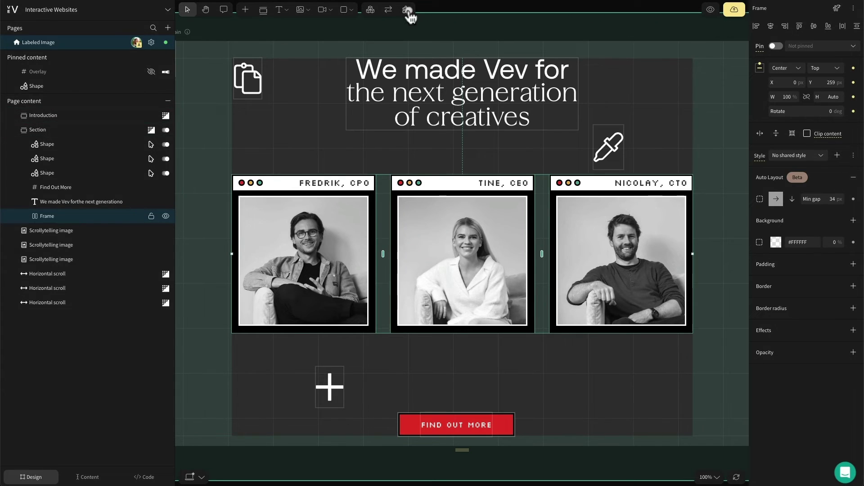
click(408, 13)
double_click(349, 134)
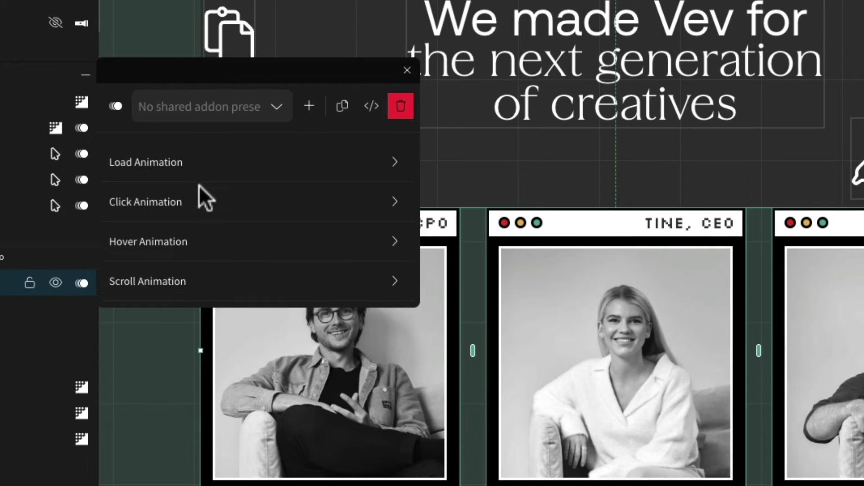
Set the frame's Load Animation preset to Custom.
click(390, 163)
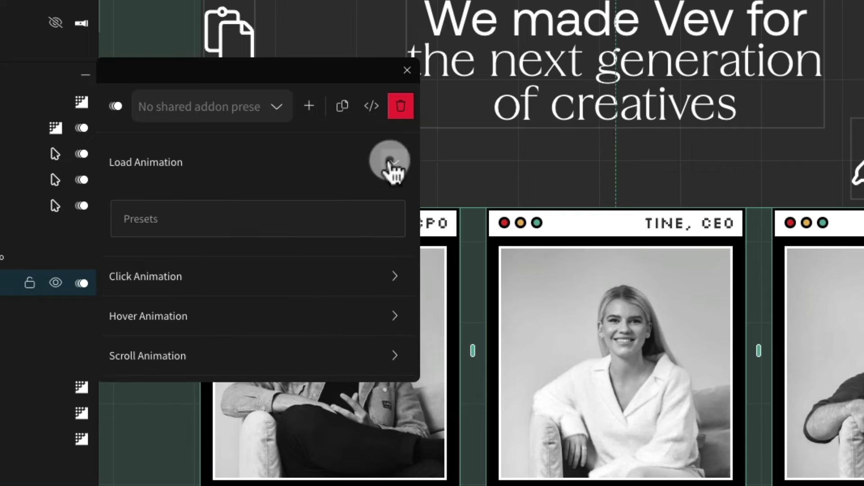
click(368, 230)
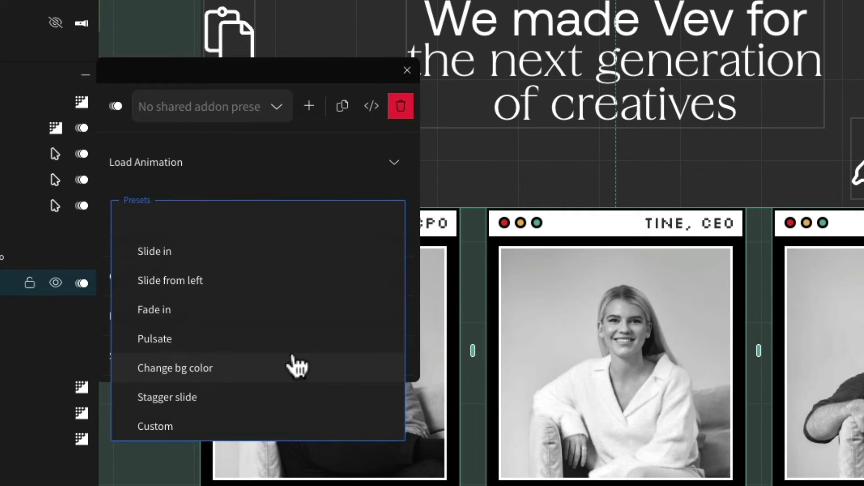
click(148, 427)
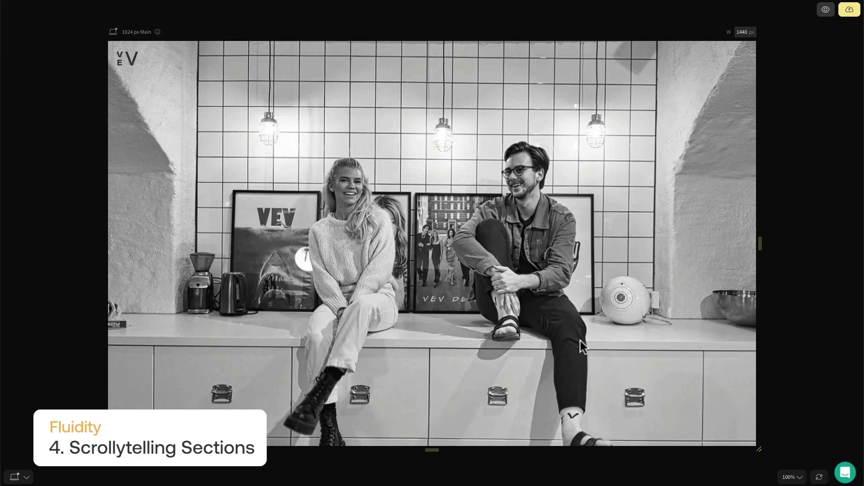
Scroll down and back up through the scrollytelling sections in preview, then leave preview mode.
scroll(580, 341, down, 3)
scroll(580, 341, down, 5)
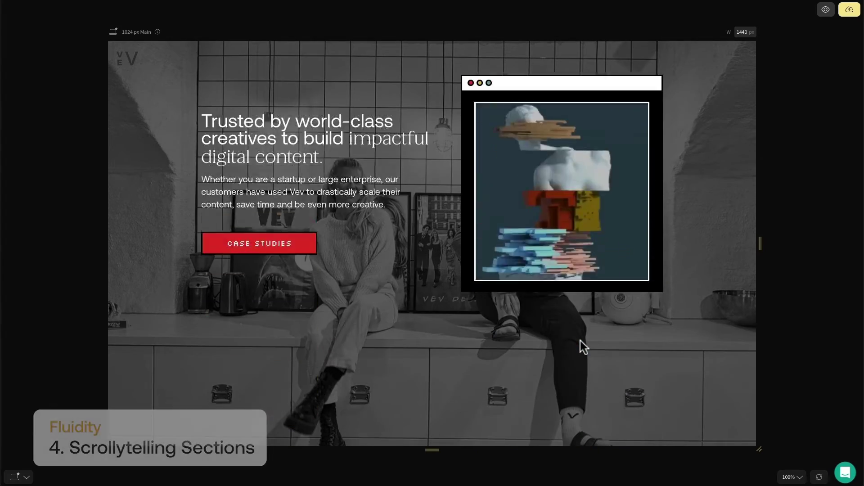
scroll(580, 347, down, 5)
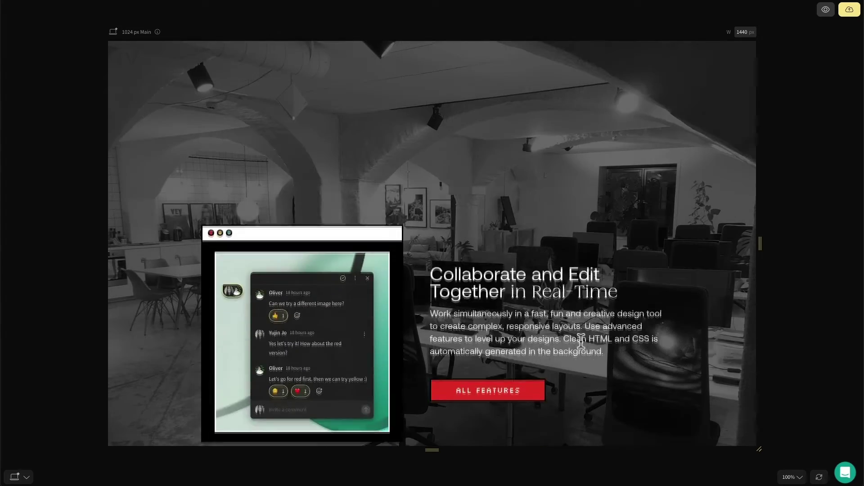
scroll(579, 339, up, 5)
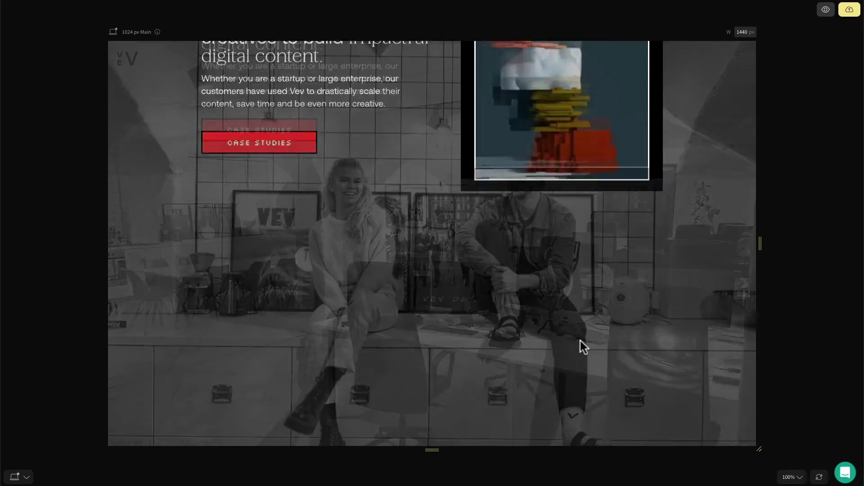
scroll(580, 341, up, 3)
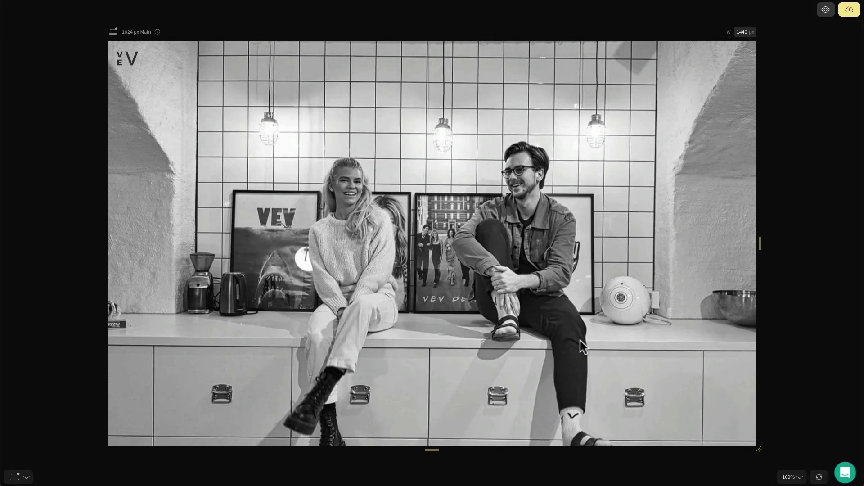
scroll(580, 342, down, 4)
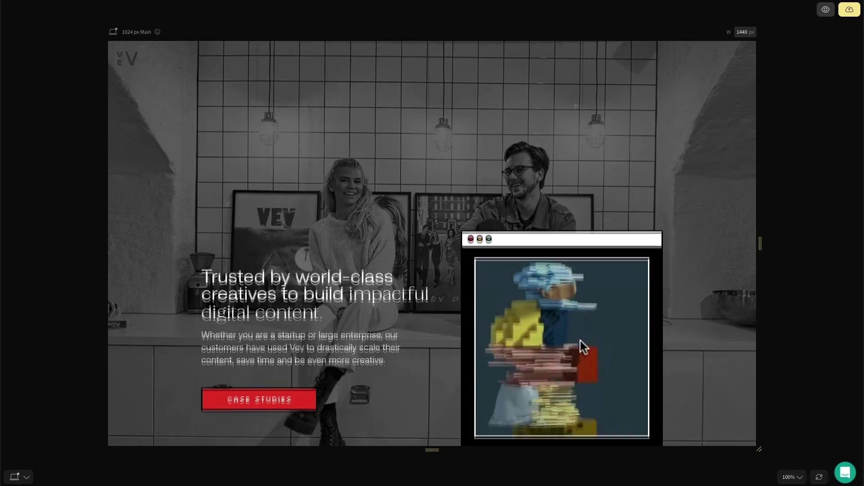
scroll(580, 342, down, 5)
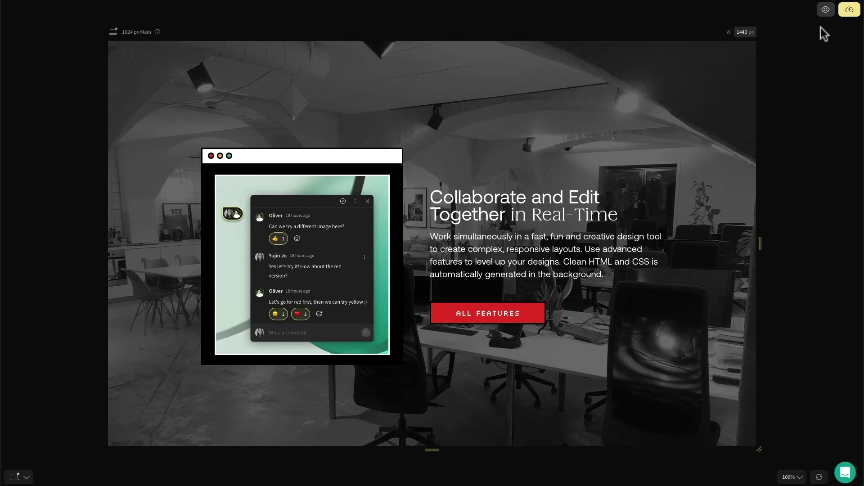
click(825, 9)
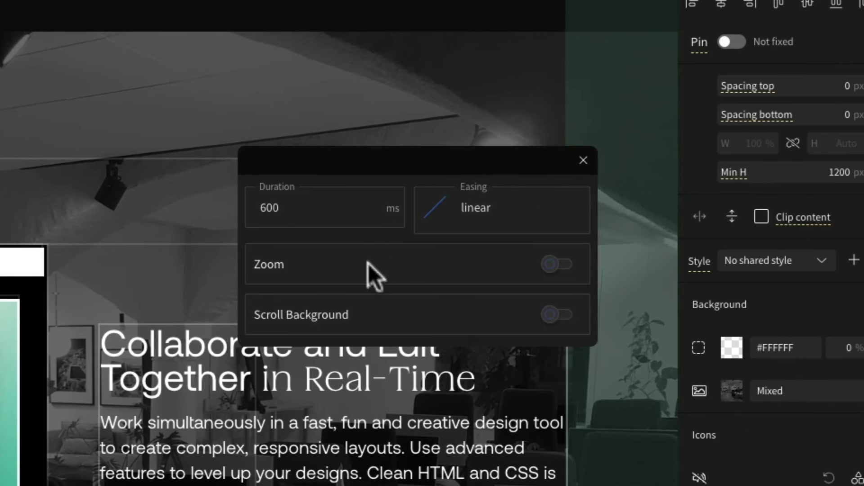
Turn on Zoom in the scrollytelling image's scroll transition settings.
click(550, 266)
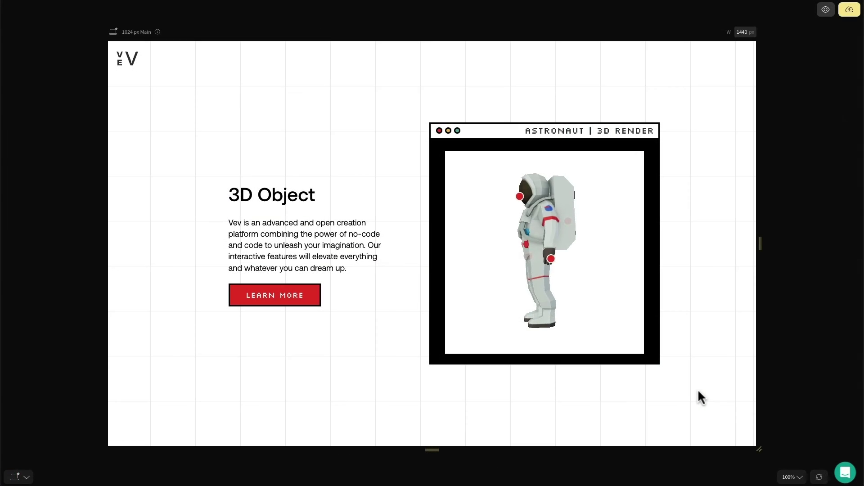
scroll(698, 392, down, 5)
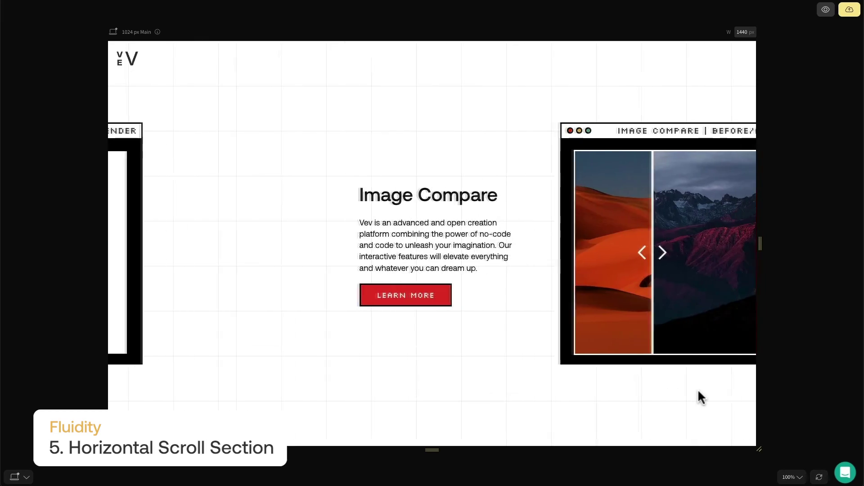
scroll(698, 391, down, 5)
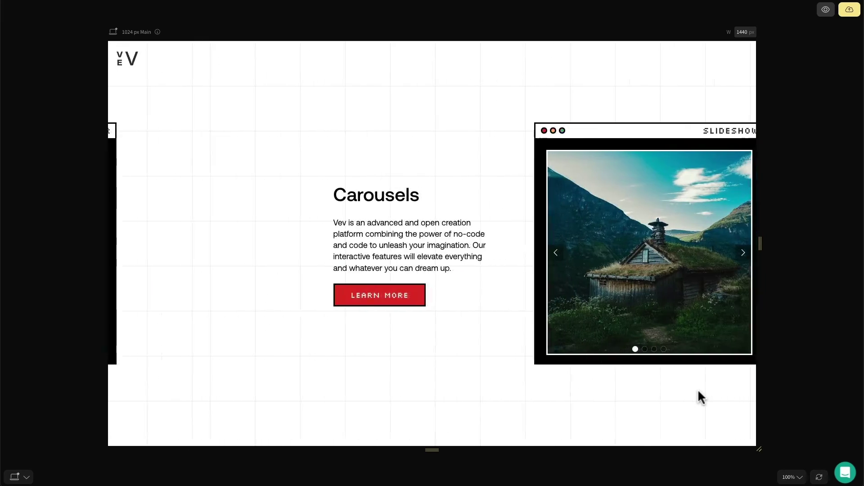
scroll(698, 389, up, 5)
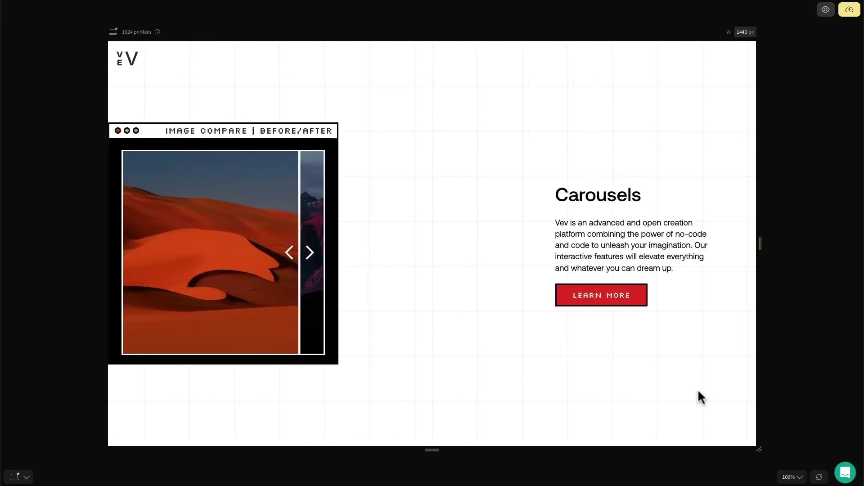
scroll(698, 389, up, 5)
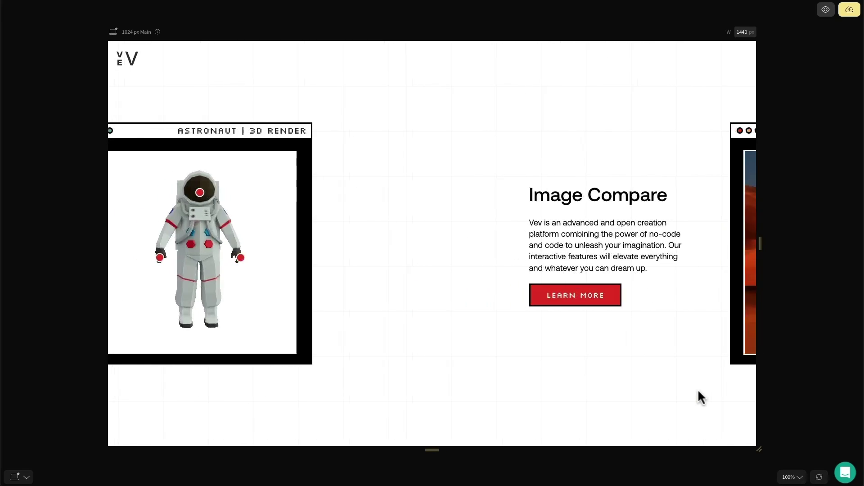
scroll(698, 389, up, 5)
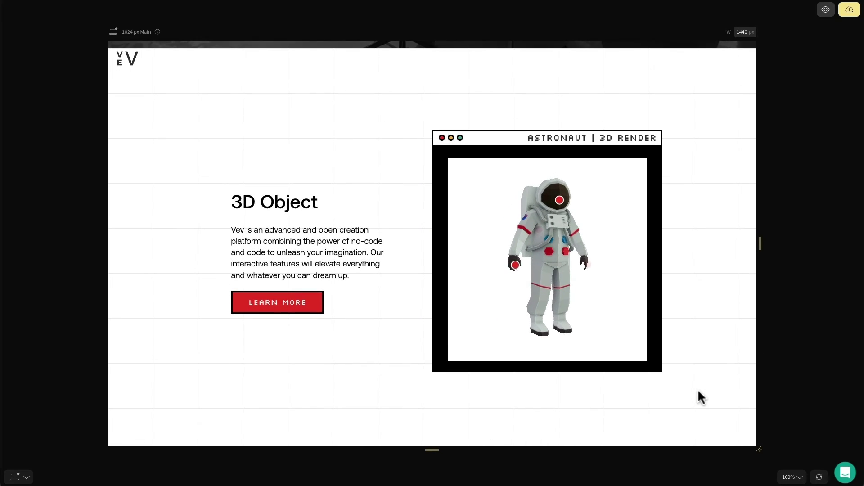
click(826, 10)
click(73, 275)
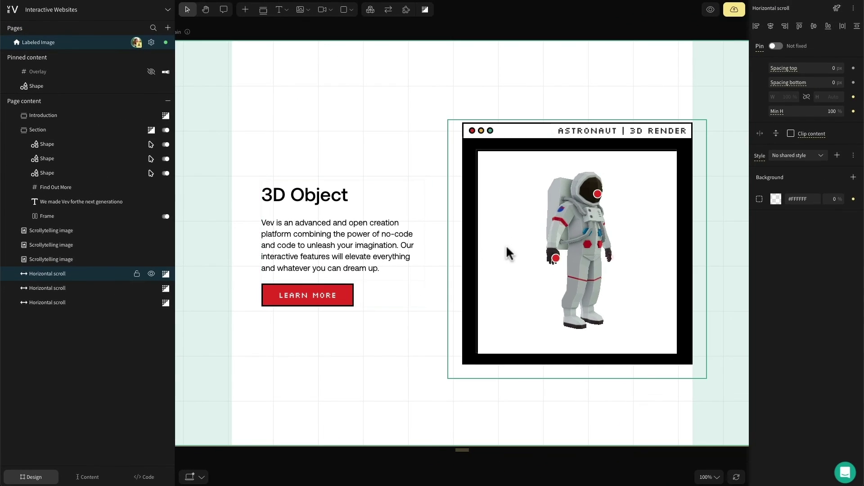
scroll(506, 248, down, 5)
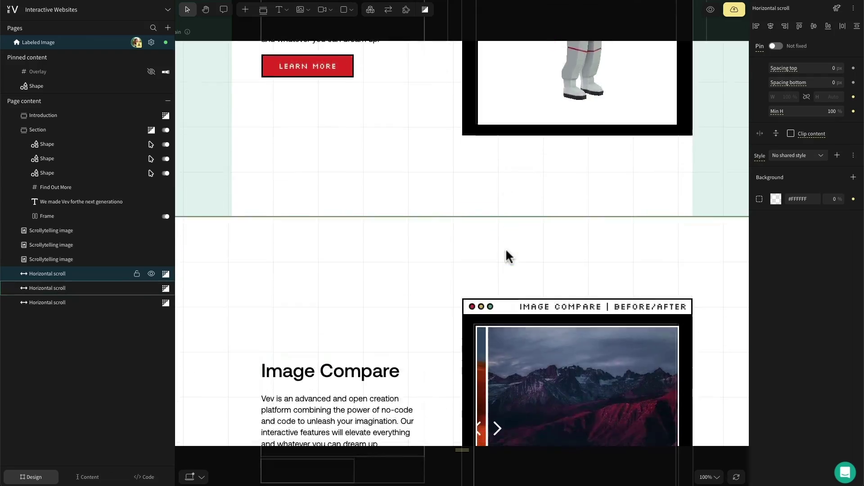
scroll(506, 248, down, 10)
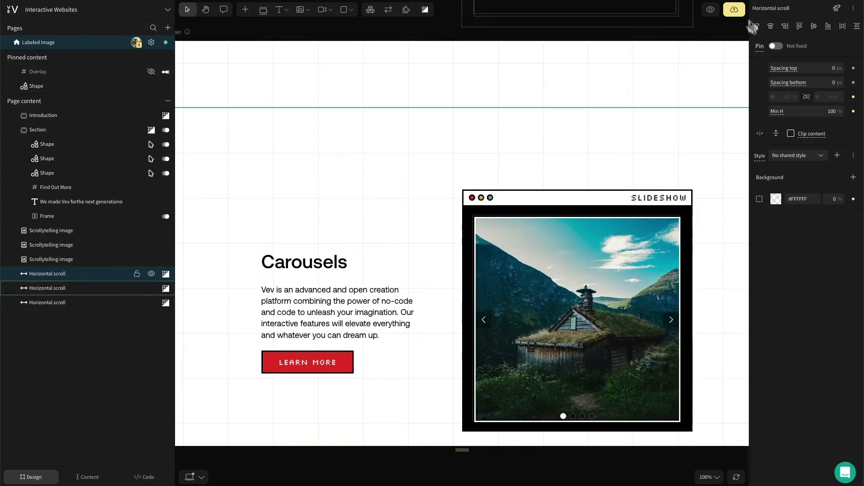
click(710, 10)
scroll(600, 212, up, 5)
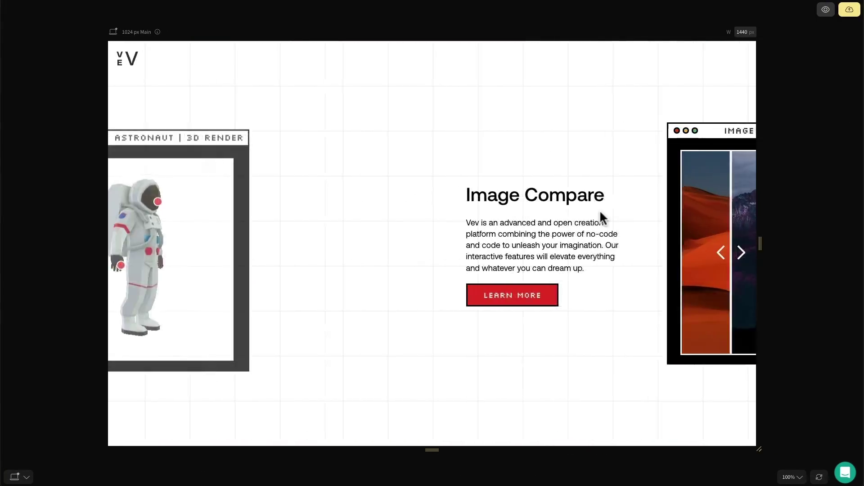